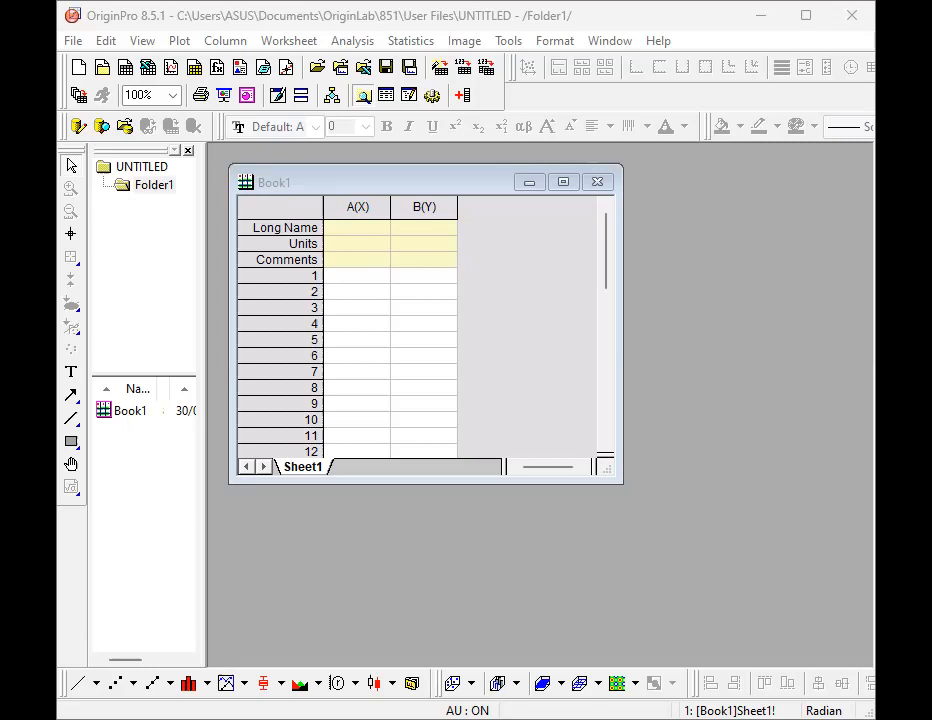
# Step: Paste the copied data into the worksheet from row 1 of column A and set column A's long name to Temperature
pyautogui.rightClick(367, 279)
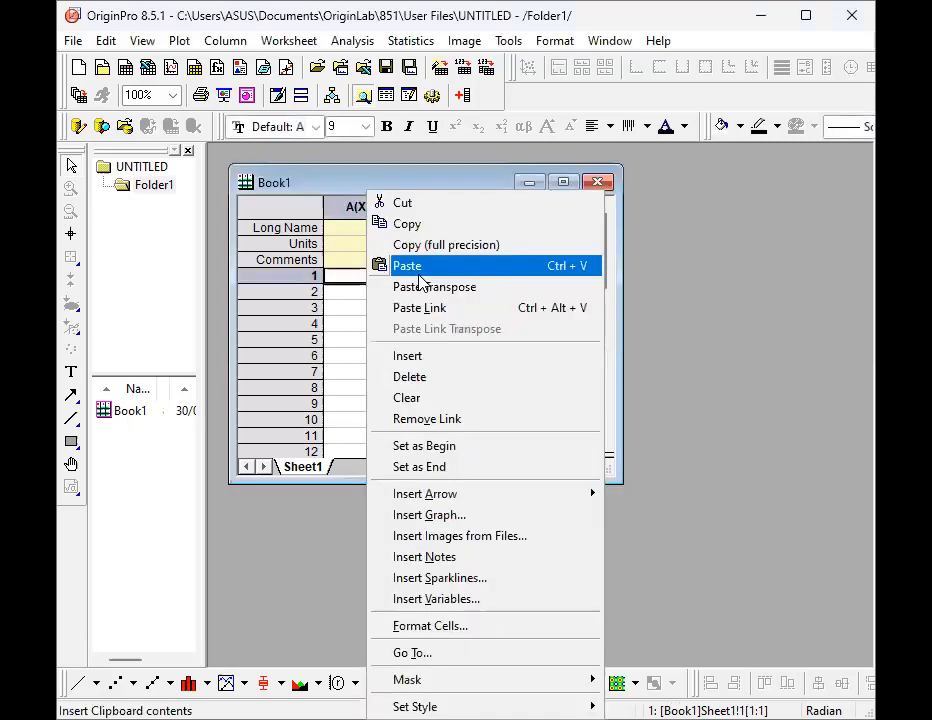
pyautogui.click(420, 266)
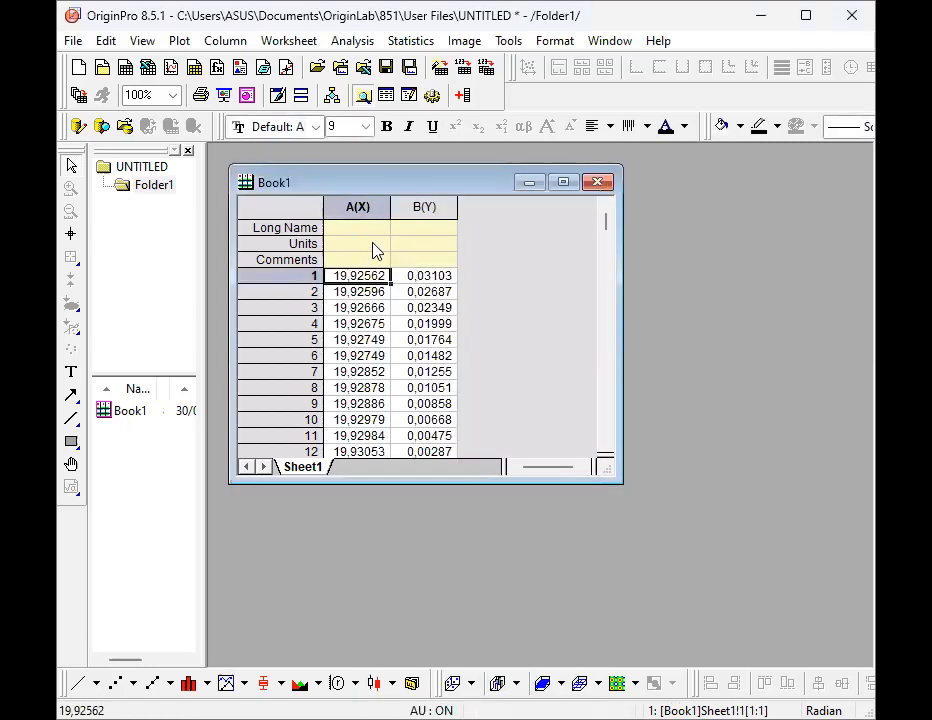
pyautogui.click(360, 229)
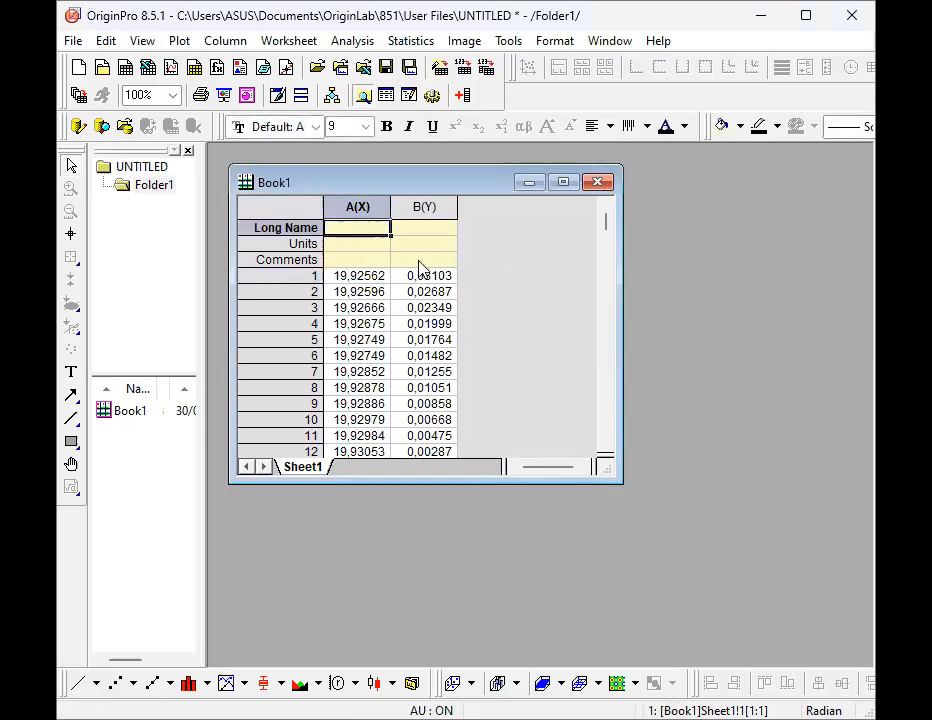
pyautogui.write('T')
pyautogui.write('emperat')
pyautogui.write('ure')
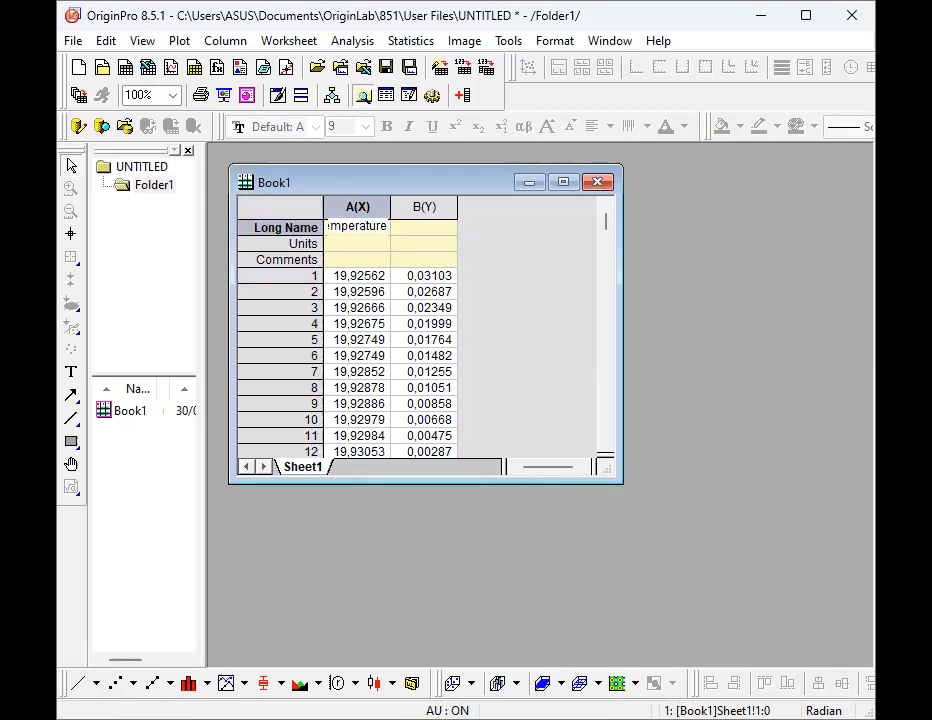
# Step: Set column A's units to (°C) by pasting the symbol text copied from another window
pyautogui.hotkey('alt', 'Tab')
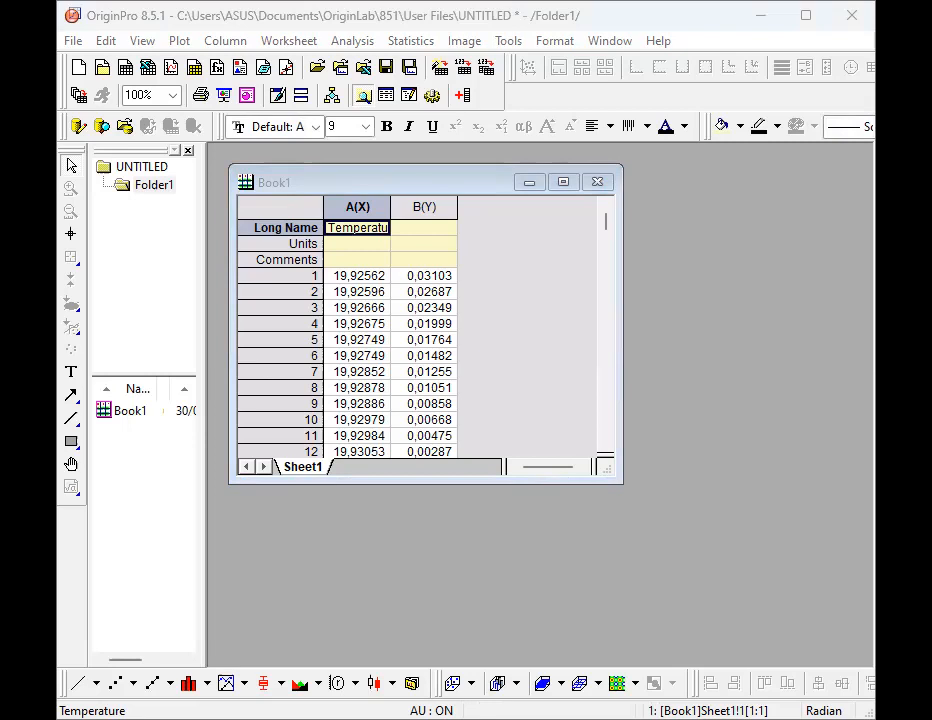
pyautogui.rightClick(364, 243)
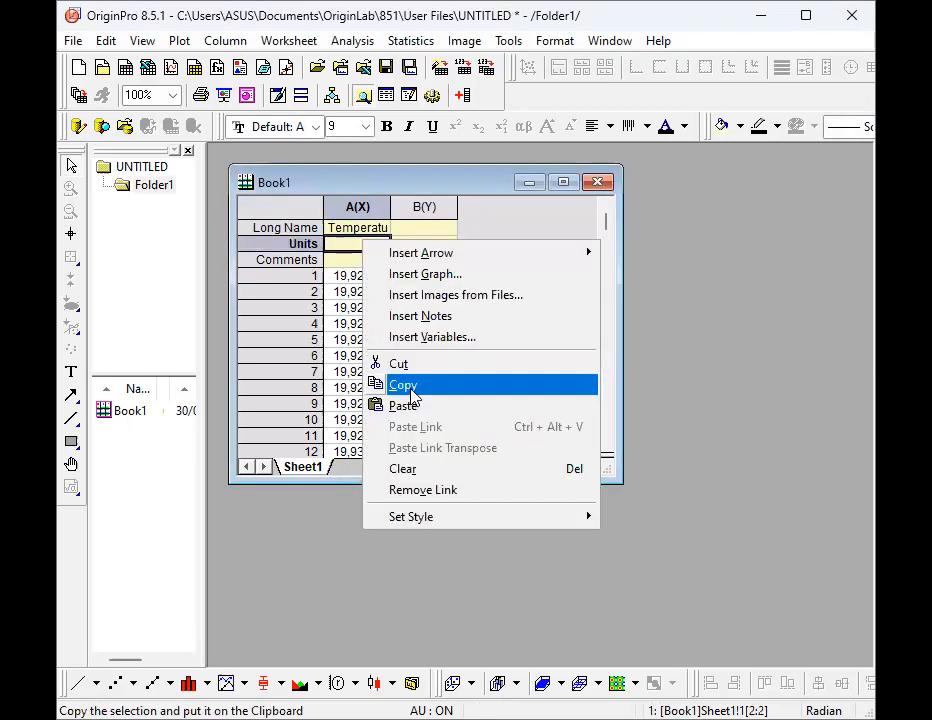
pyautogui.click(408, 386)
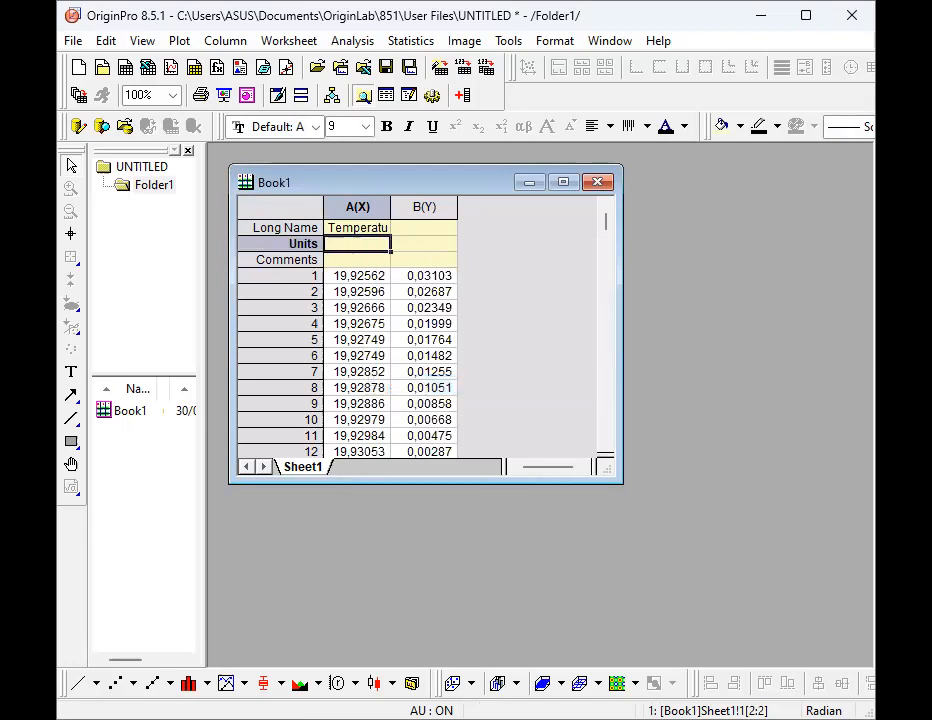
pyautogui.hotkey('alt', 'Tab')
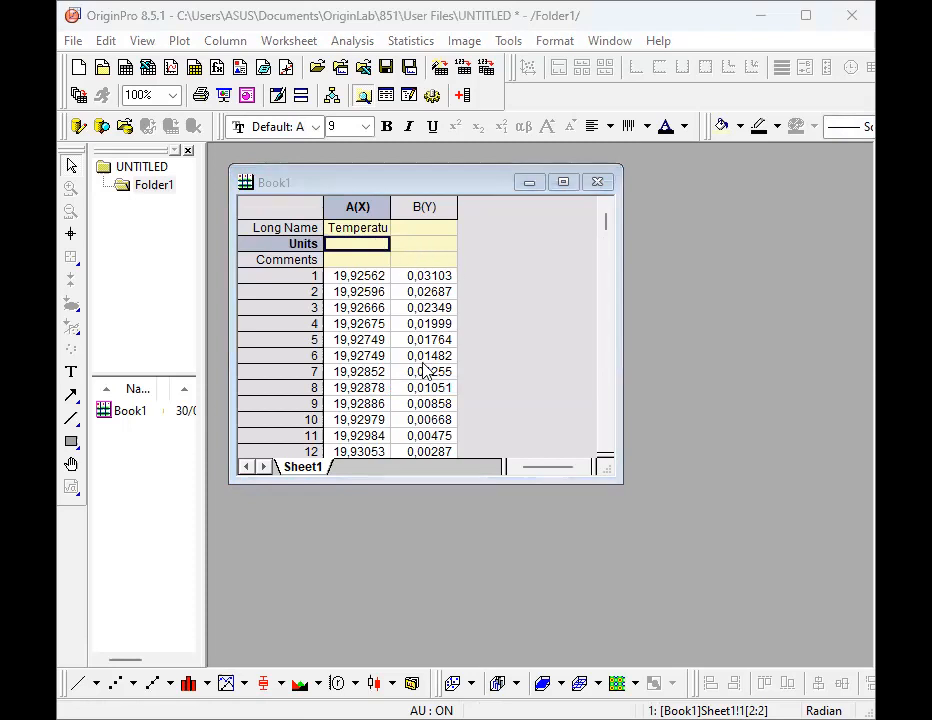
pyautogui.rightClick(378, 248)
pyautogui.click(413, 404)
# Step: Set column B's long name to Heat flow and its units to (mW)
pyautogui.click(445, 227)
pyautogui.write('H')
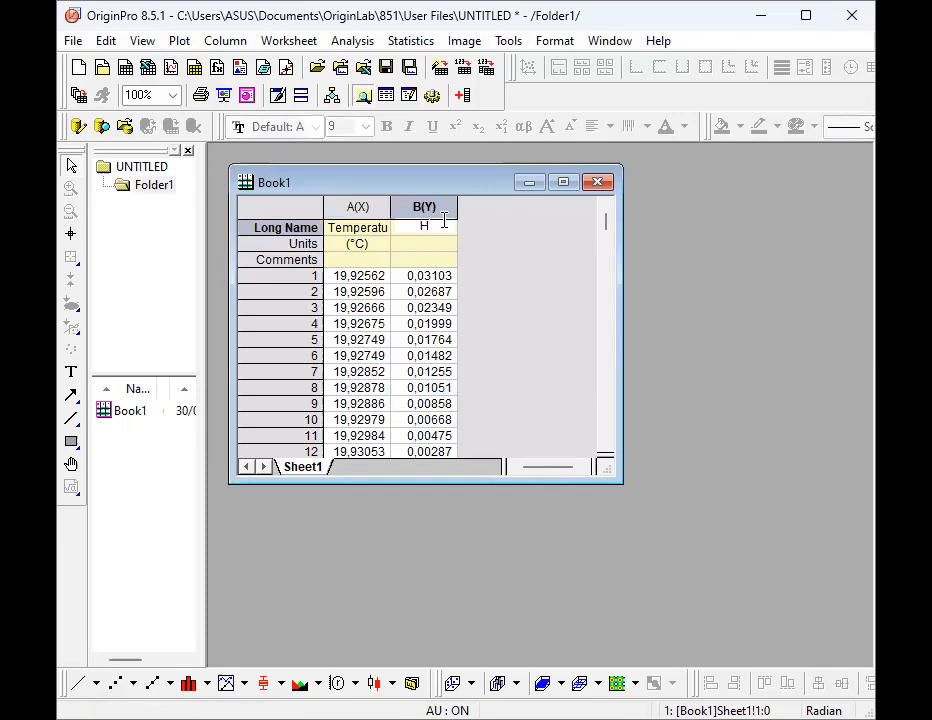
pyautogui.write('eat flow')
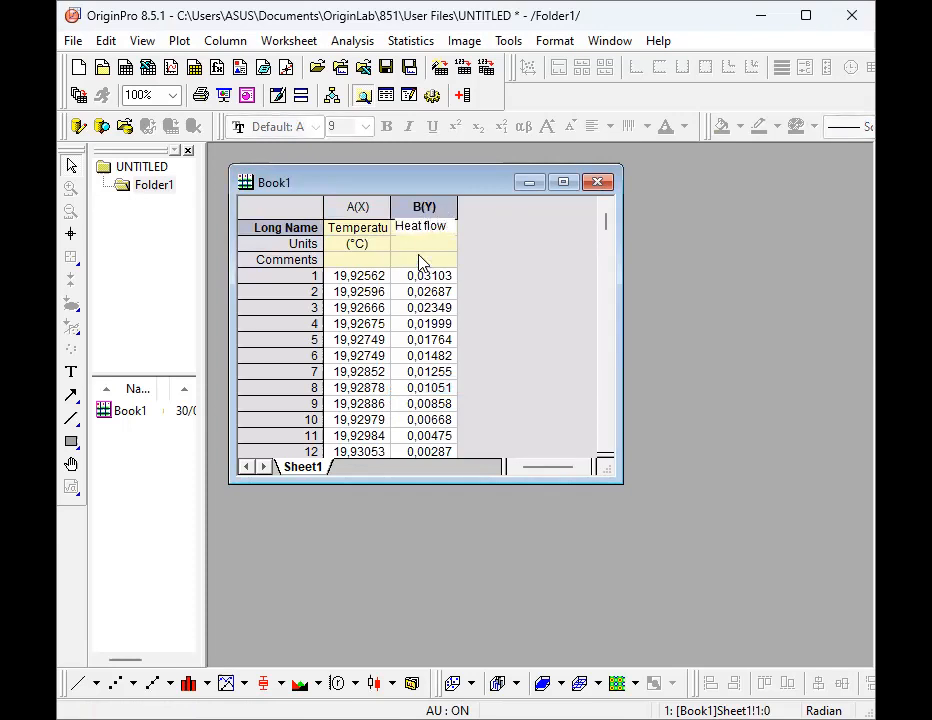
pyautogui.click(424, 243)
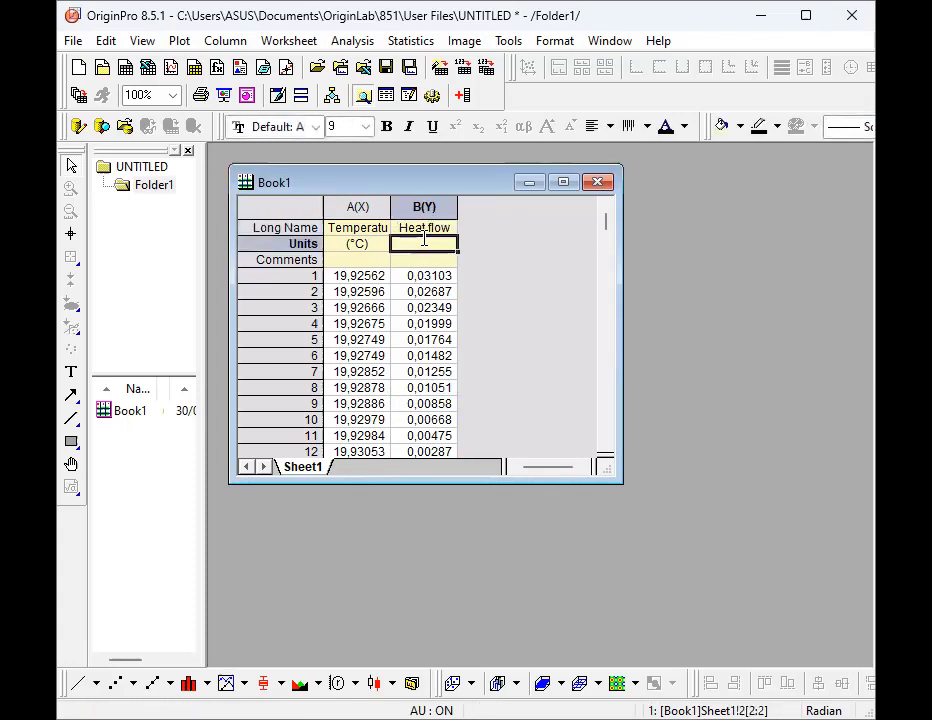
pyautogui.write('(mW')
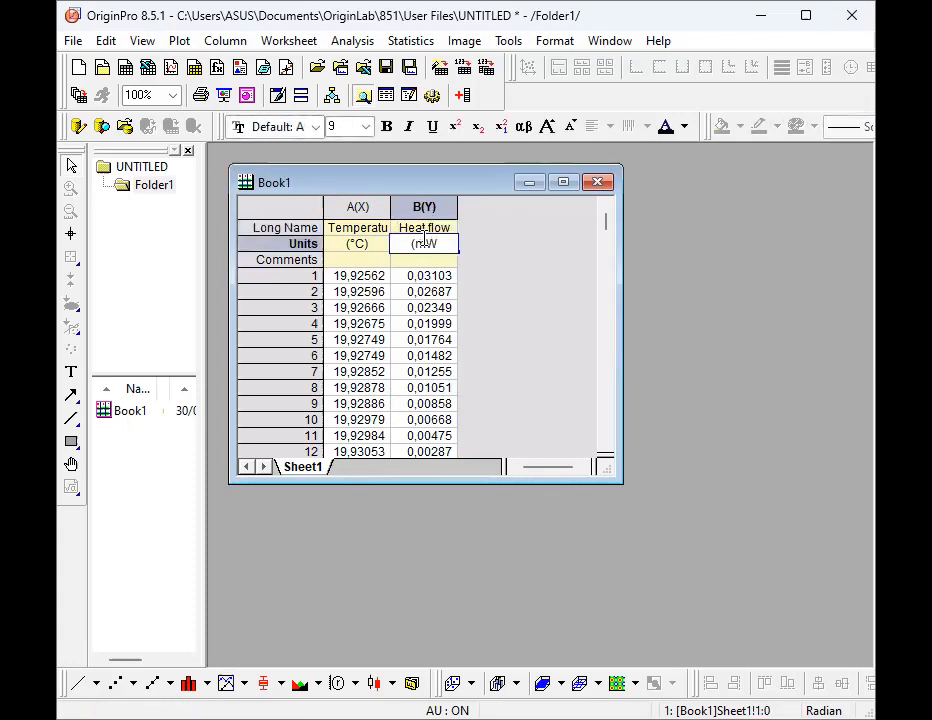
pyautogui.write('0)')
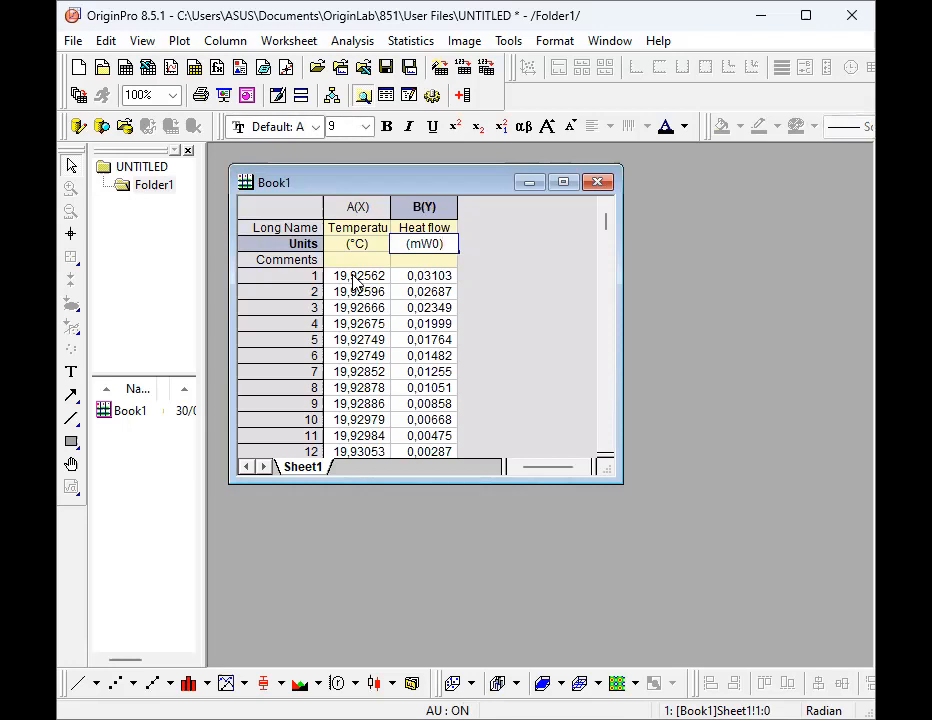
pyautogui.press('BackSpace')
pyautogui.press('BackSpace')
pyautogui.write(')')
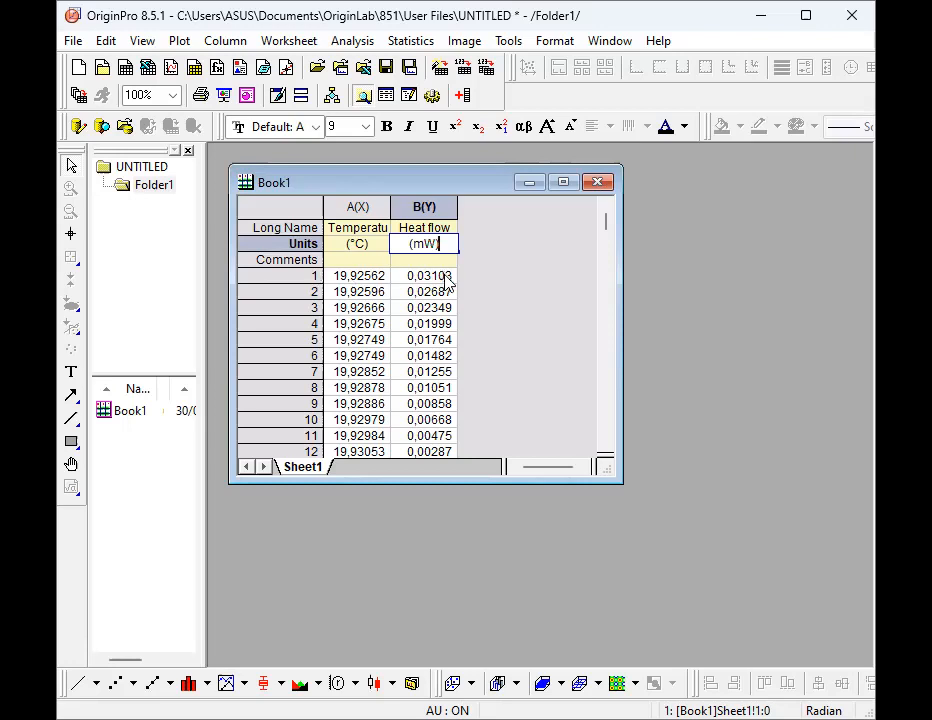
# Step: Plot columns A and B as a line graph, dismiss the reminder message and maximize the graph window
pyautogui.click(370, 275)
pyautogui.click(355, 206)
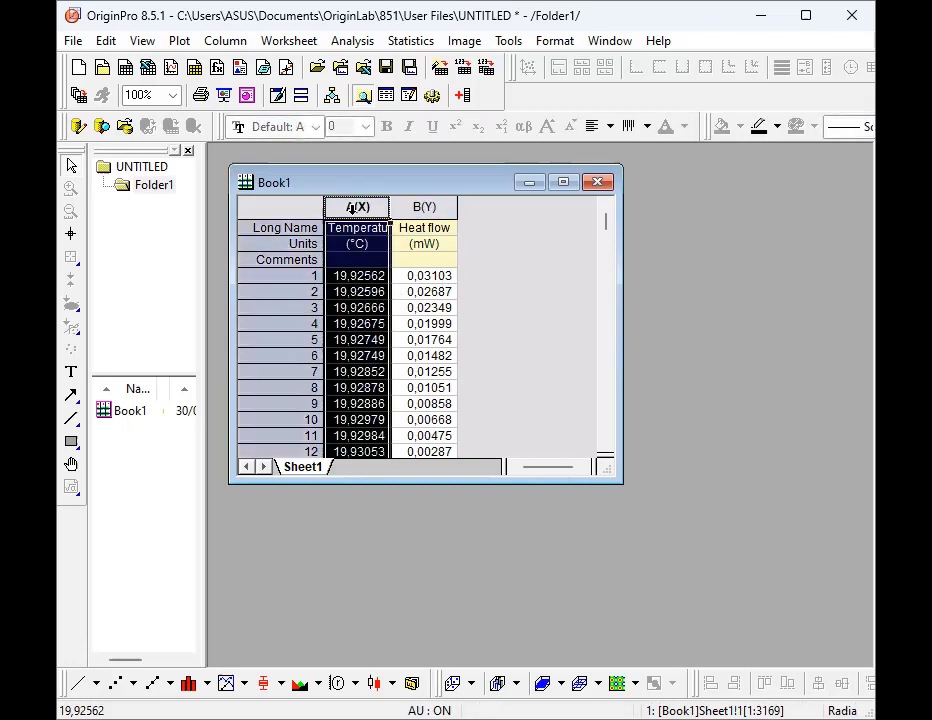
pyautogui.moveTo(355, 206); pyautogui.dragTo(425, 207)
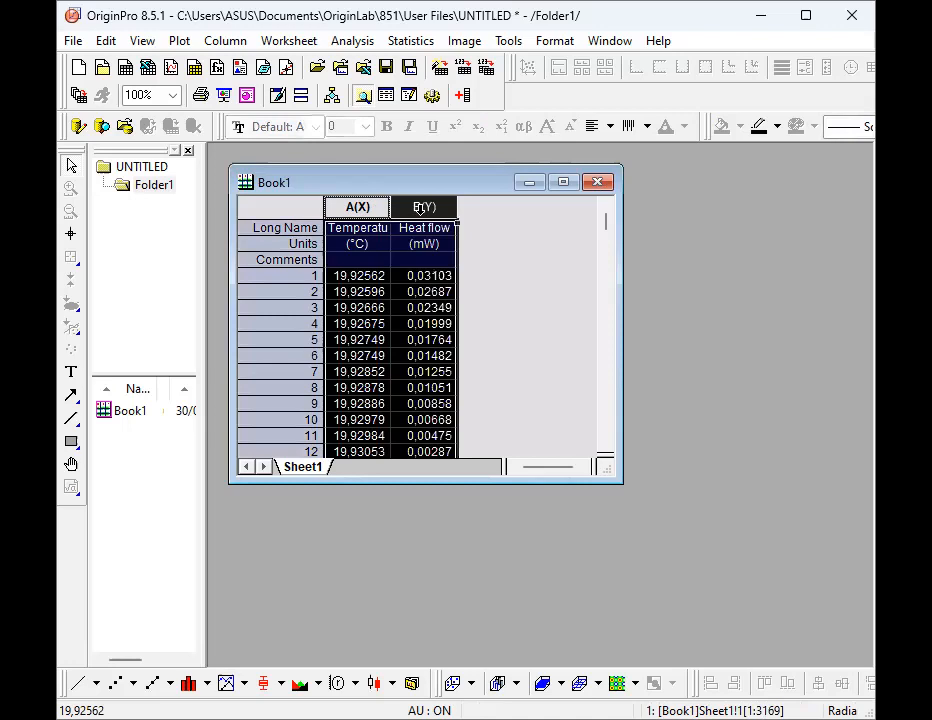
pyautogui.rightClick(425, 213)
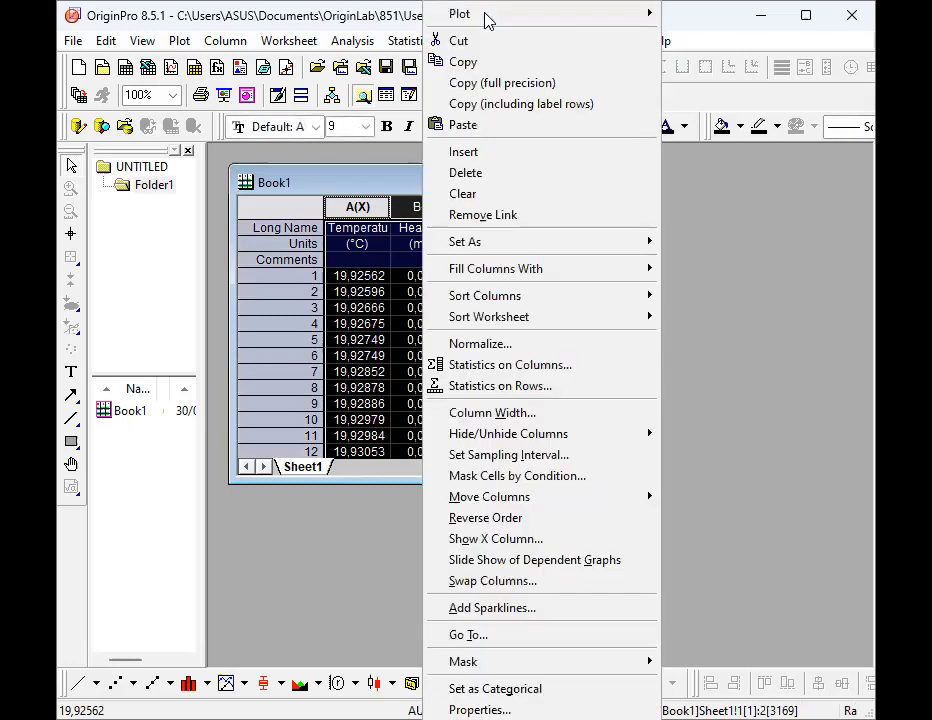
pyautogui.moveTo(487, 18)
pyautogui.moveTo(716, 18)
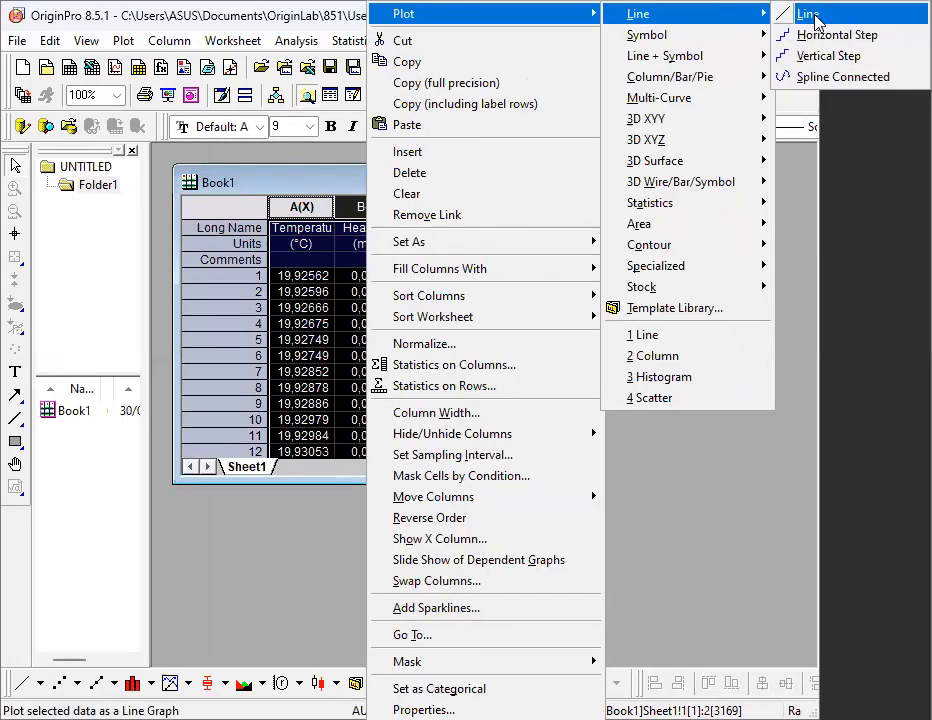
pyautogui.click(816, 18)
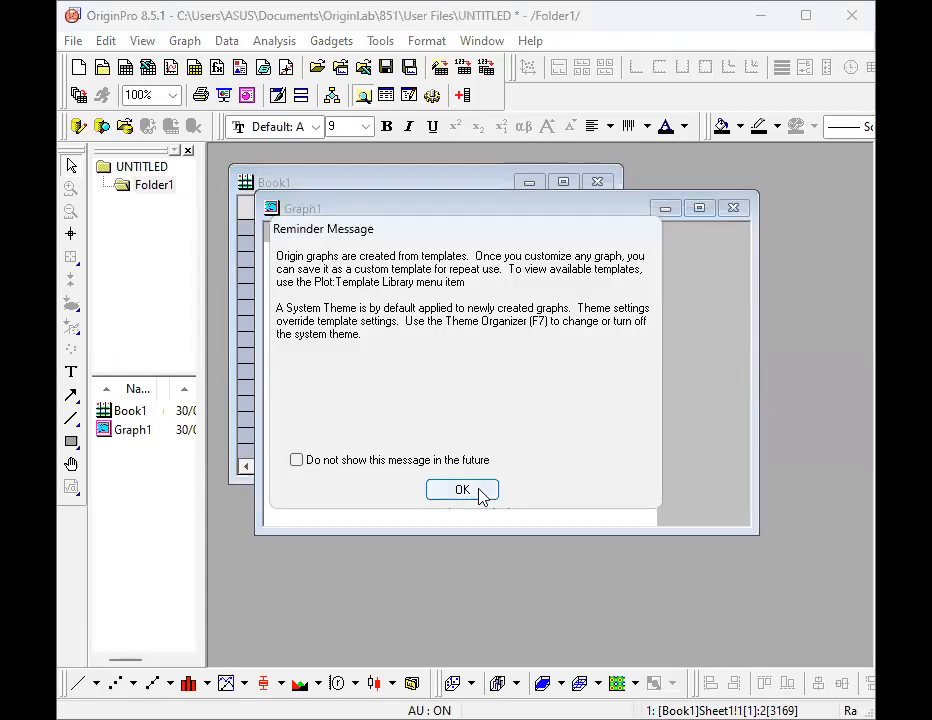
pyautogui.press('Return')
pyautogui.click(699, 209)
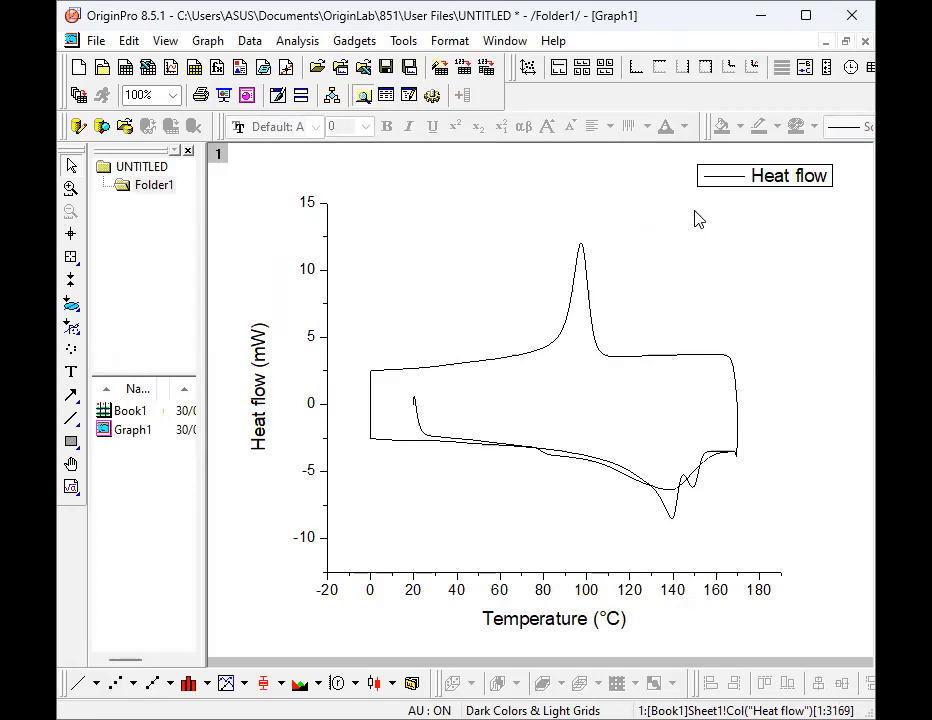
# Step: Read the coordinates of the tall upward peak and of the small step in the lower curve with the Screen Reader
pyautogui.click(583, 256)
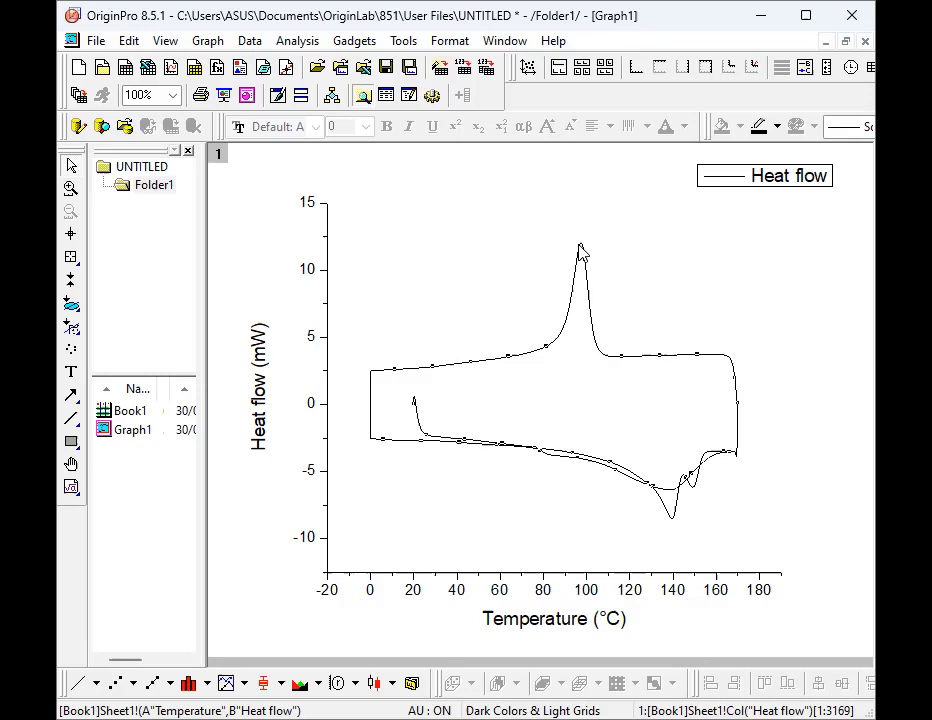
pyautogui.click(71, 234)
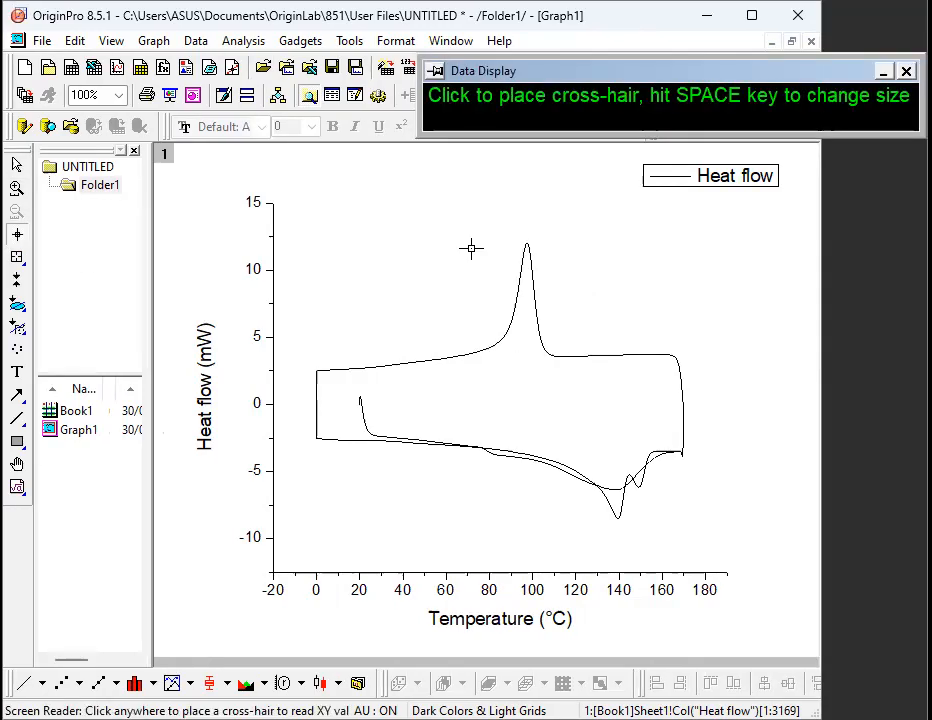
pyautogui.click(527, 245)
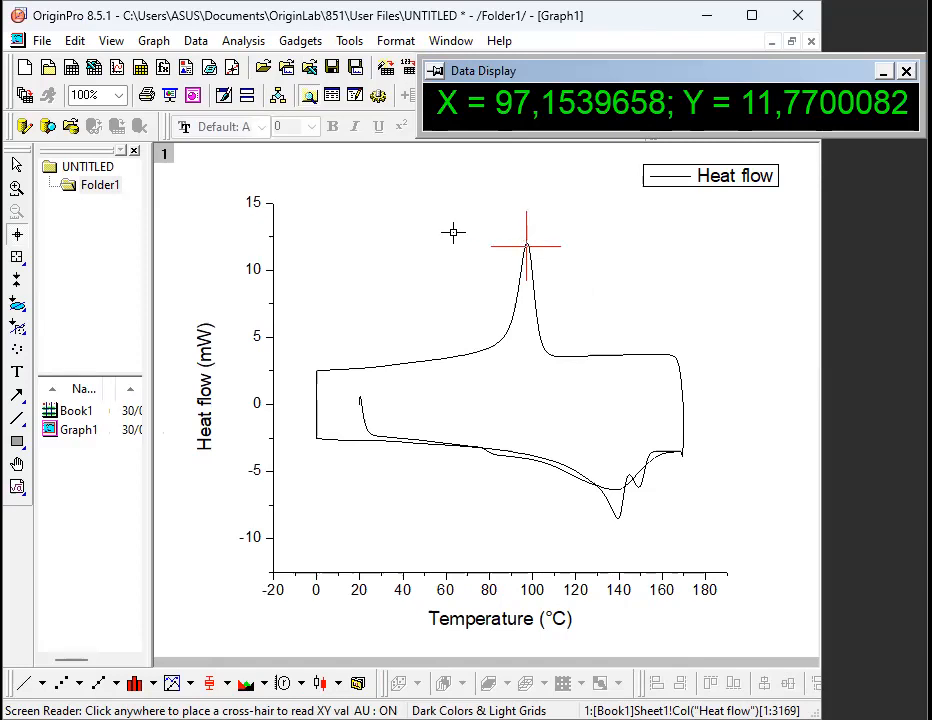
pyautogui.click(527, 242)
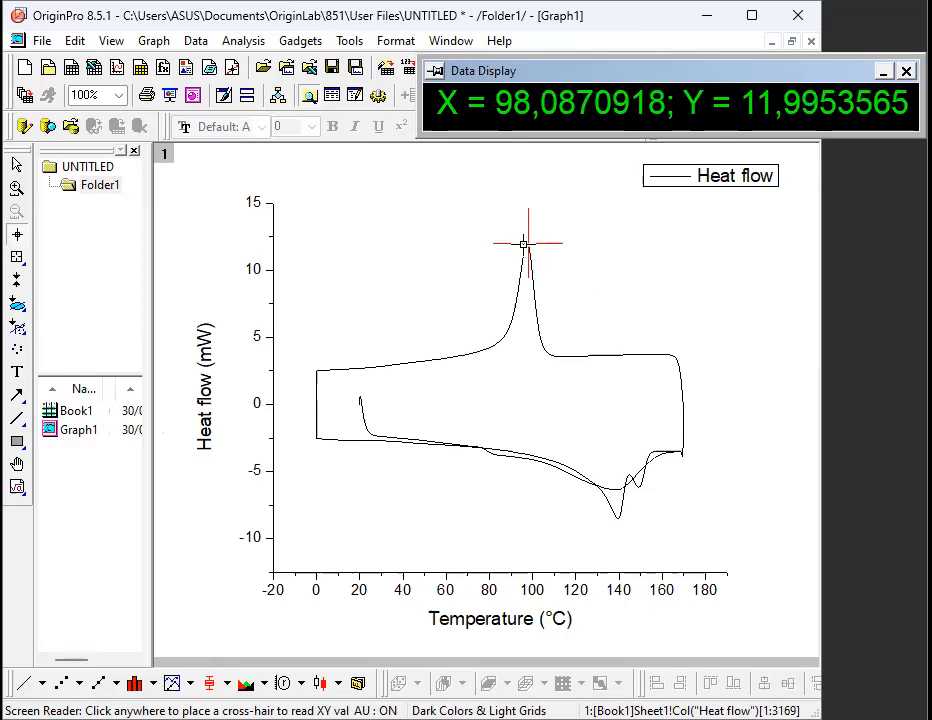
pyautogui.click(527, 244)
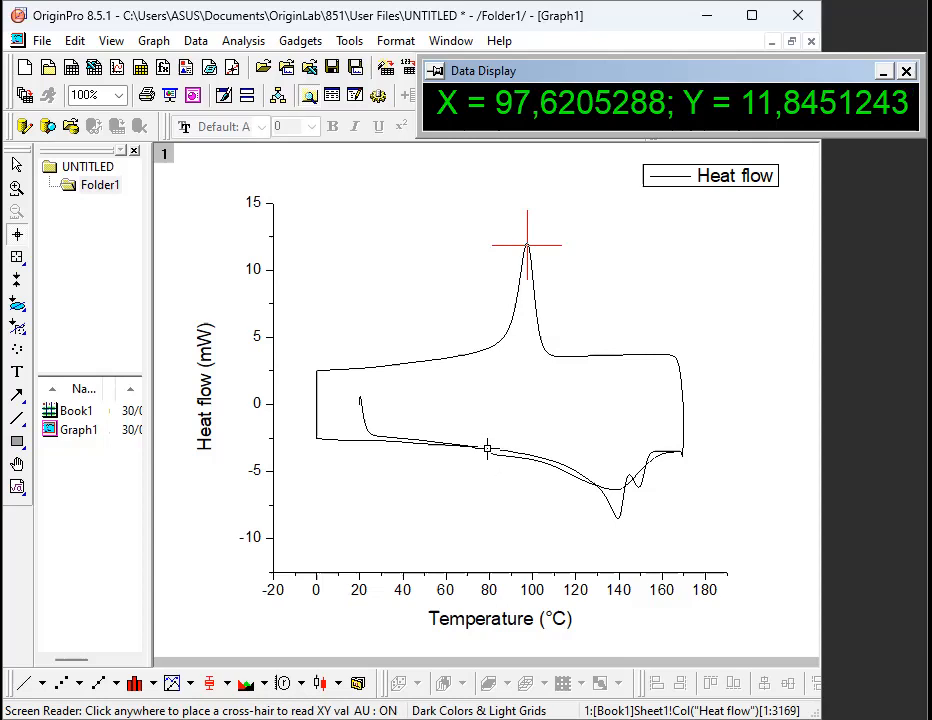
pyautogui.click(485, 451)
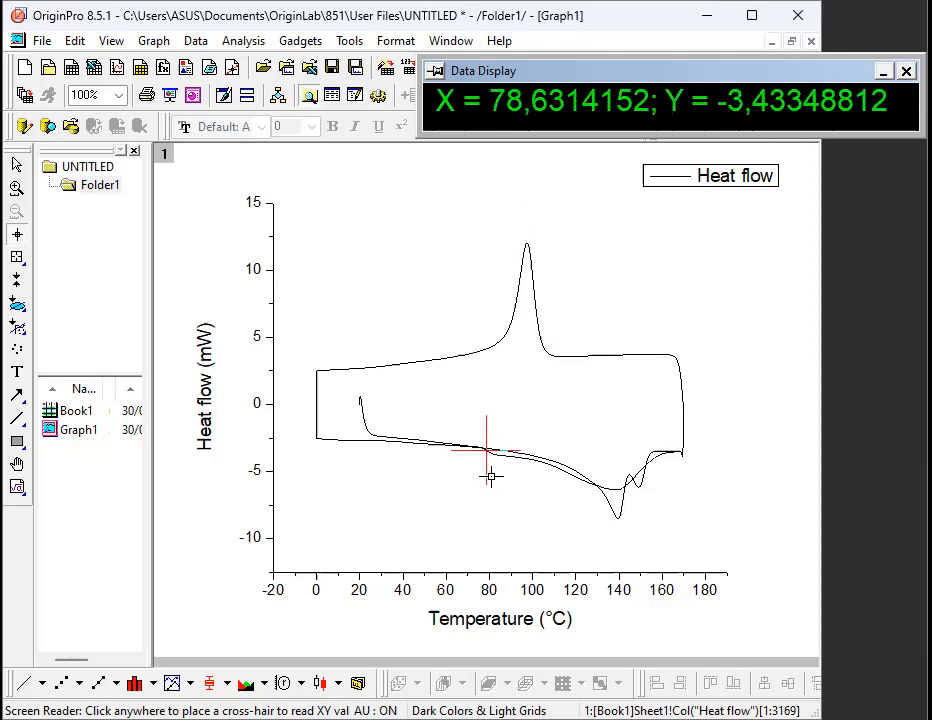
pyautogui.click(481, 453)
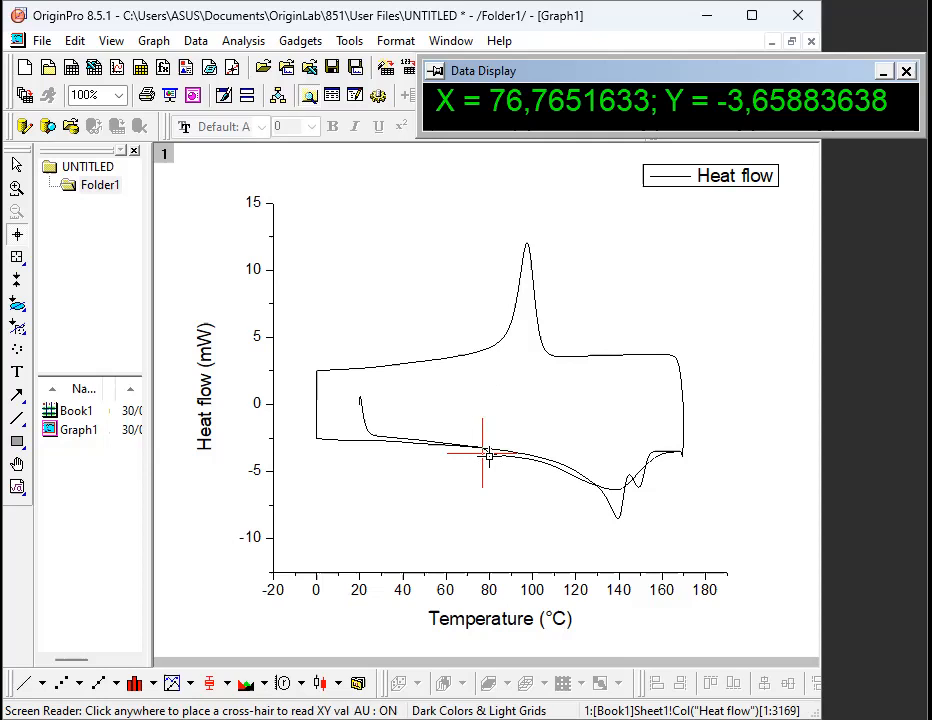
# Step: Read the coordinates of the deepest downward peak on the lower curve, and return to the Pointer tool
pyautogui.click(617, 517)
pyautogui.click(619, 518)
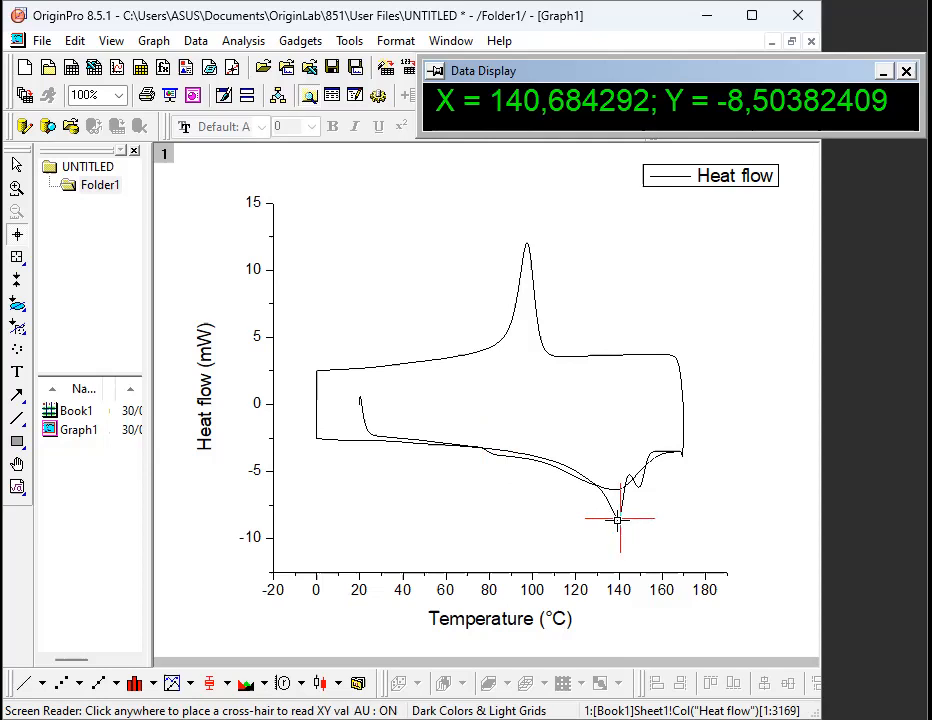
pyautogui.click(598, 521)
pyautogui.click(618, 516)
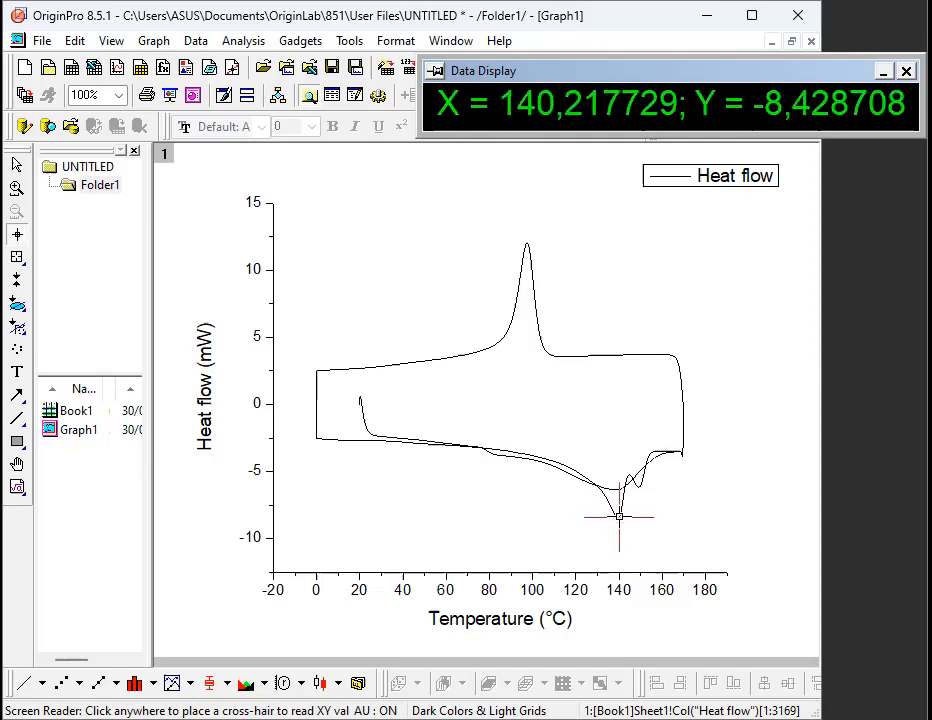
pyautogui.click(617, 520)
pyautogui.click(617, 519)
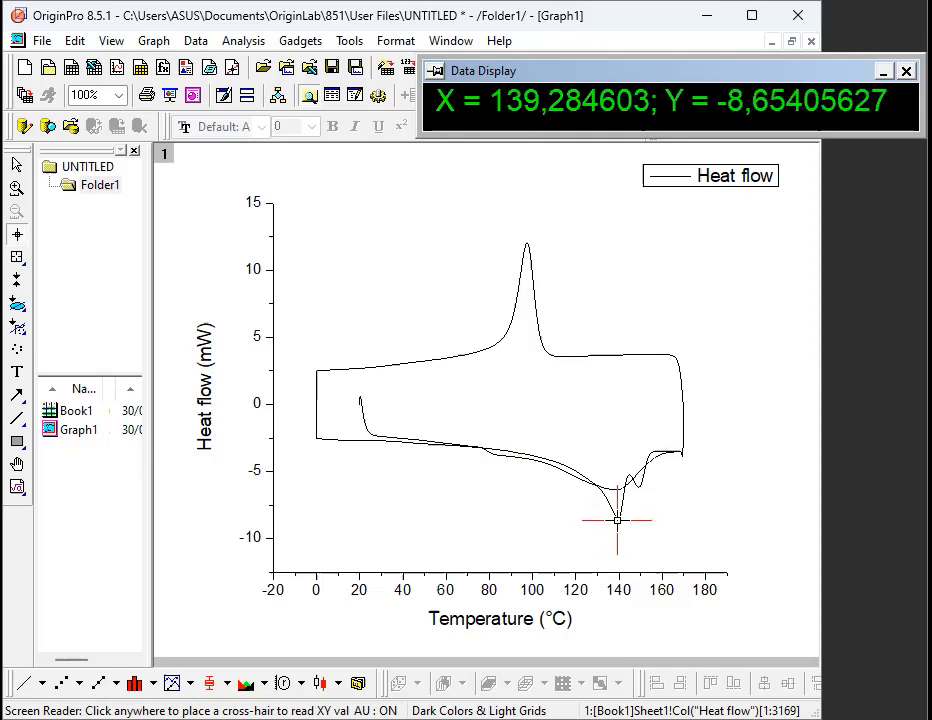
pyautogui.click(620, 518)
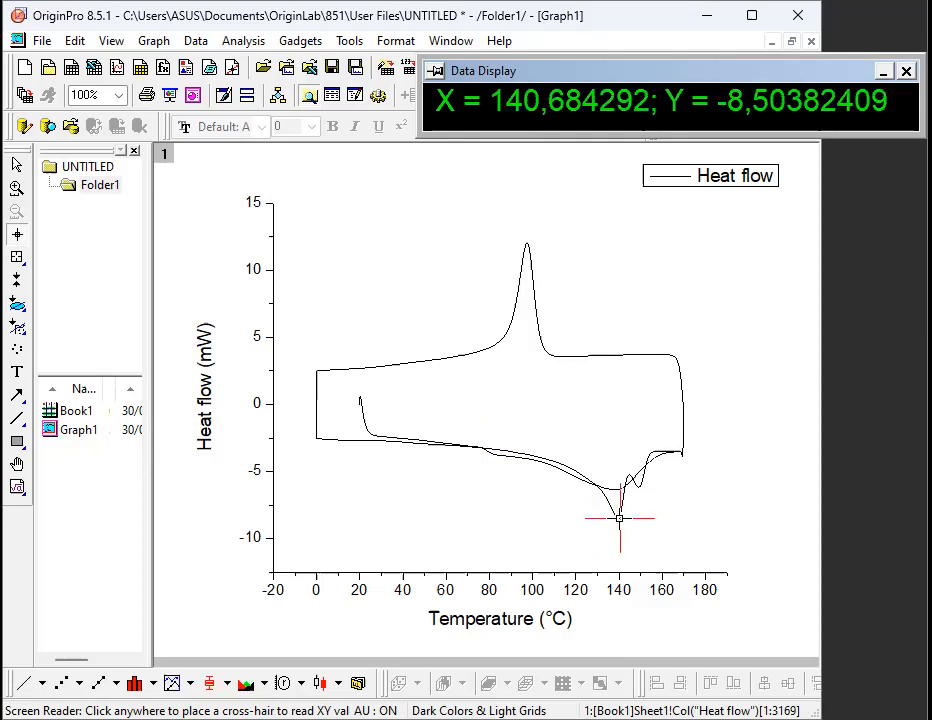
pyautogui.click(617, 520)
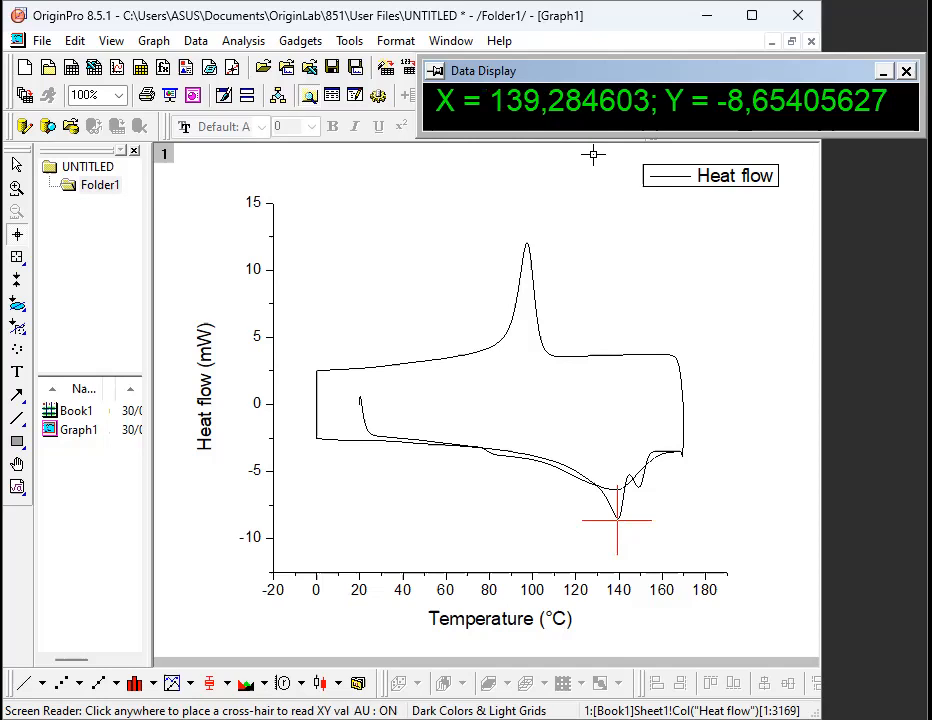
pyautogui.click(600, 379)
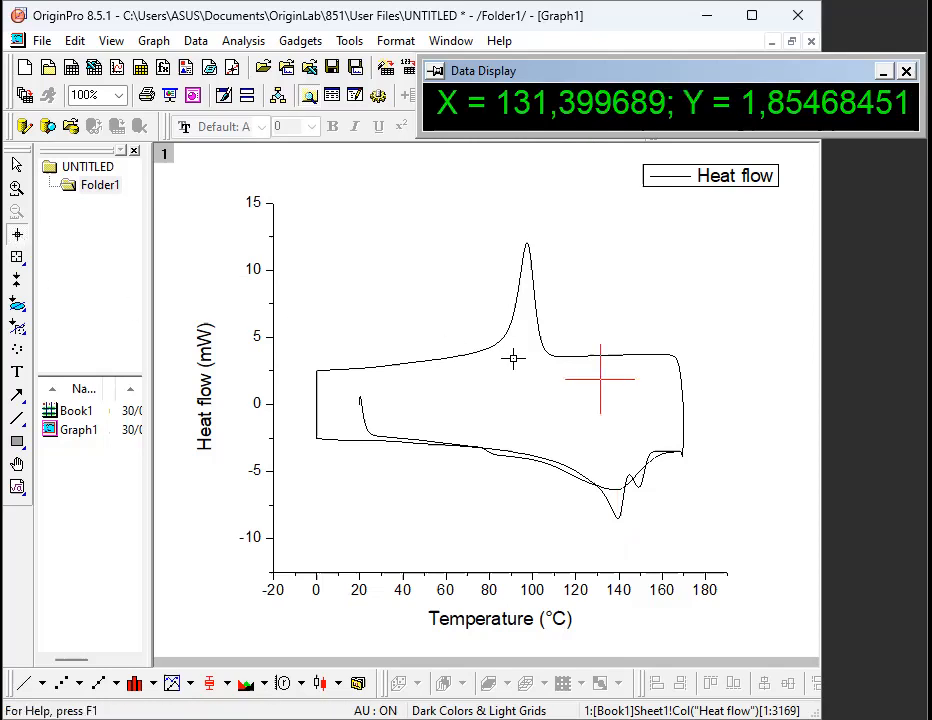
pyautogui.moveTo(556, 503); pyautogui.dragTo(235, 434)
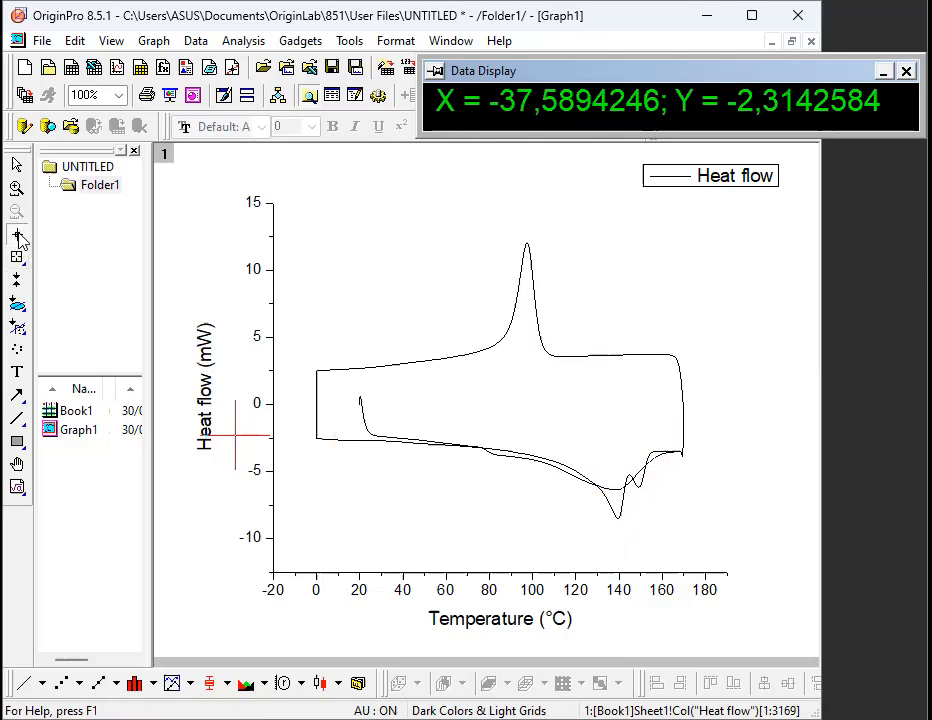
pyautogui.click(17, 165)
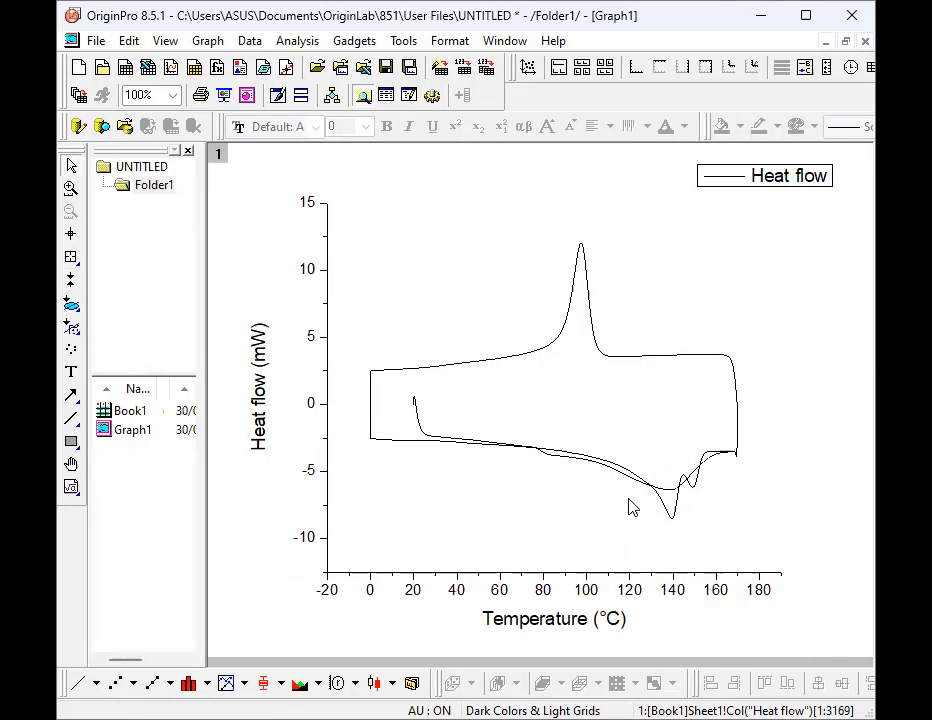
# Step: Compare the coordinates of the smaller secondary downward peak and the neighbouring deepest one using the Screen Reader
pyautogui.moveTo(635, 491); pyautogui.dragTo(657, 494)
pyautogui.click(70, 233)
pyautogui.click(639, 492)
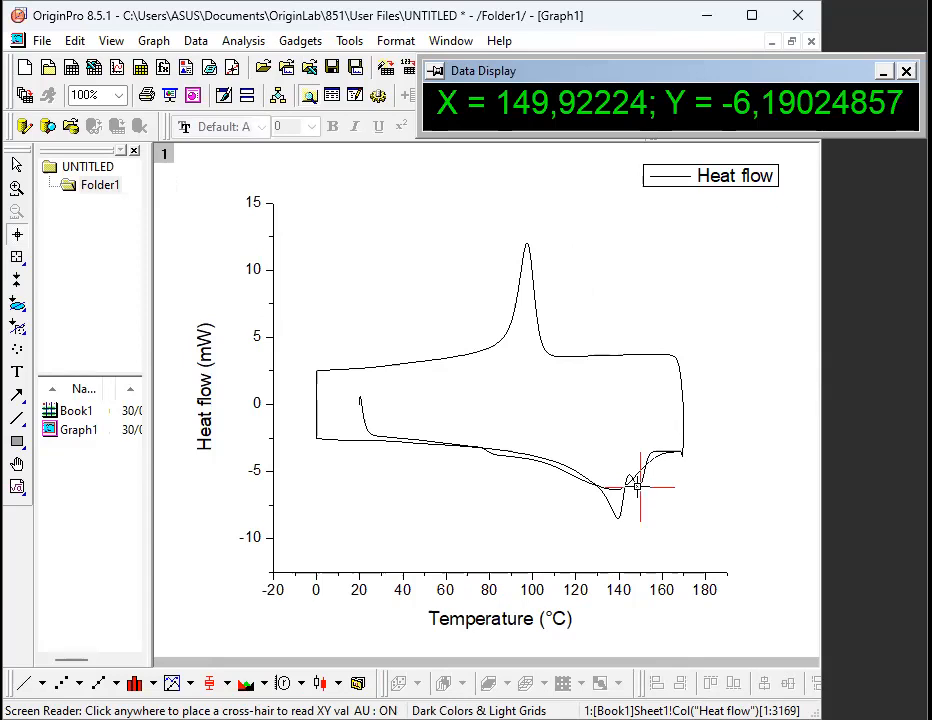
pyautogui.moveTo(635, 490); pyautogui.dragTo(621, 517)
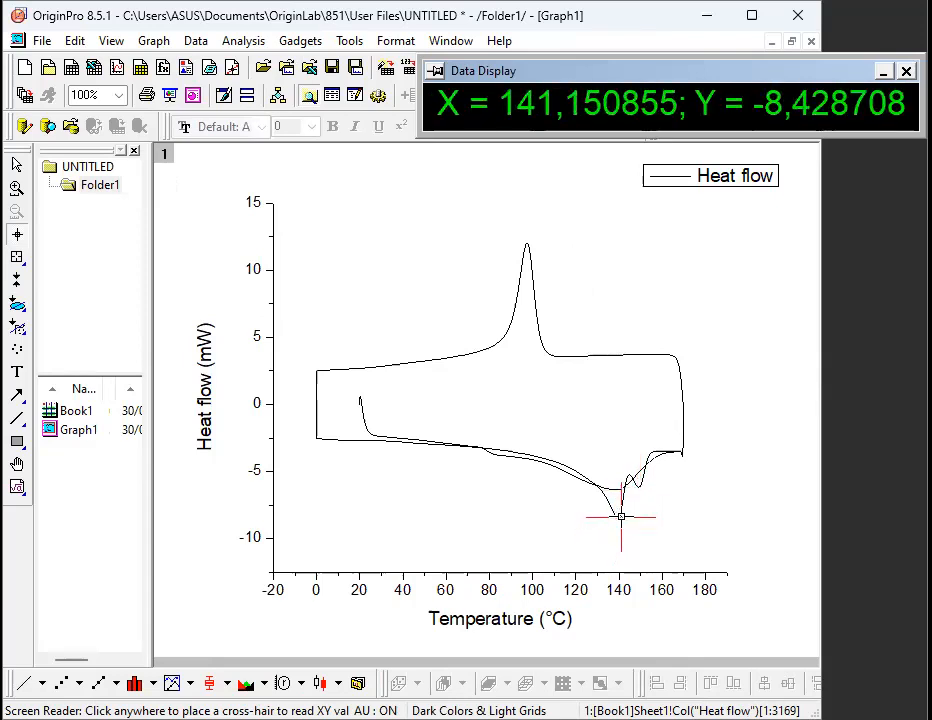
pyautogui.click(641, 491)
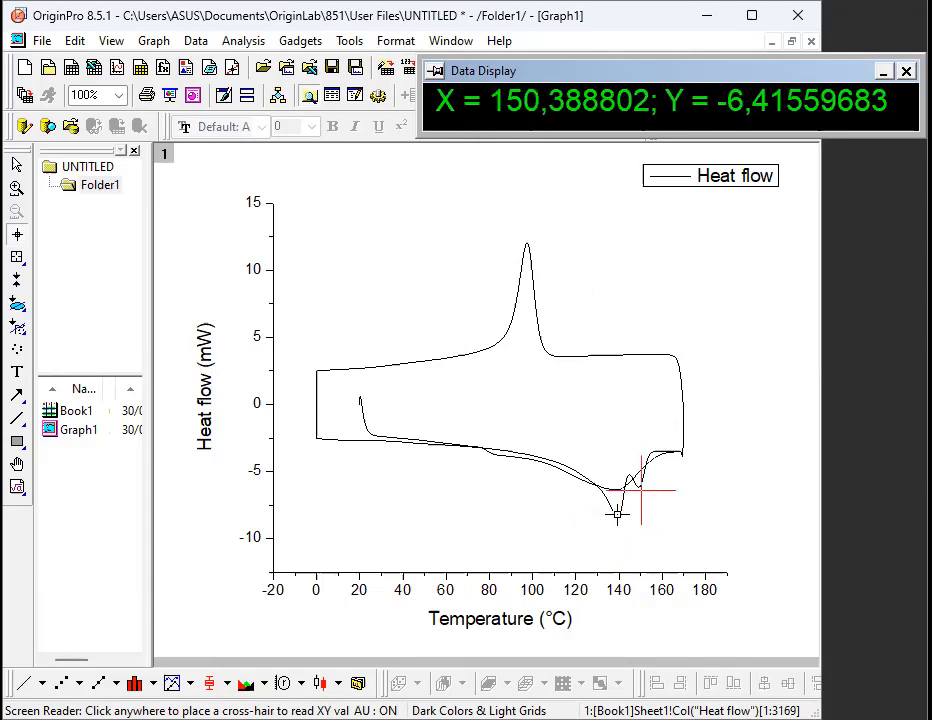
pyautogui.click(617, 516)
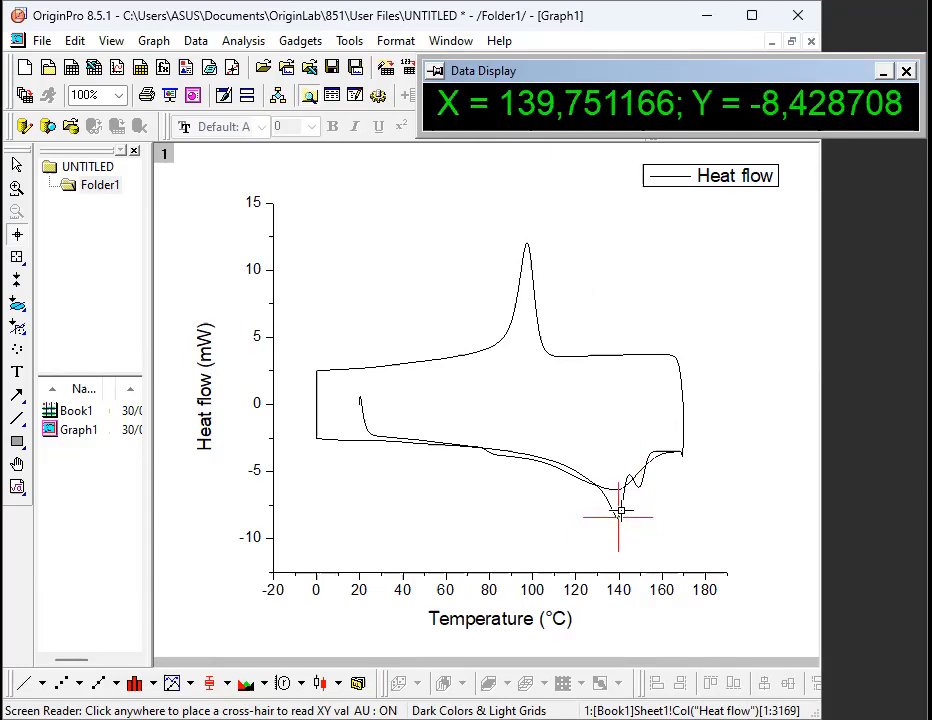